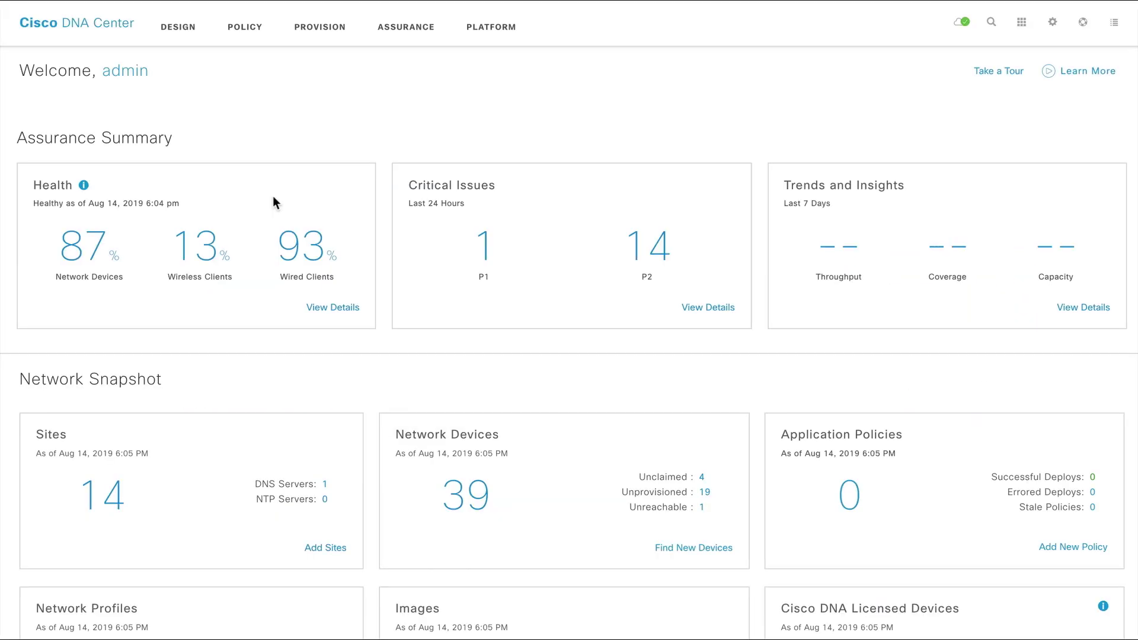
# Step: Open the Assurance Client Health dashboard, then run and dismiss a global search for 'becky'
pyautogui.click(406, 34)
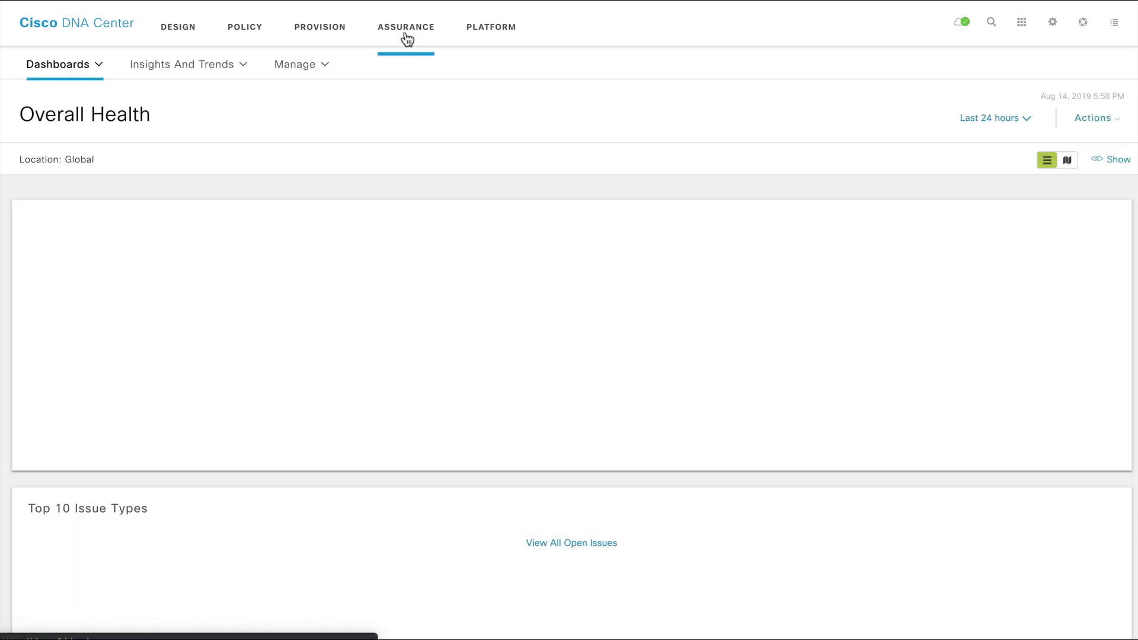
pyautogui.click(91, 74)
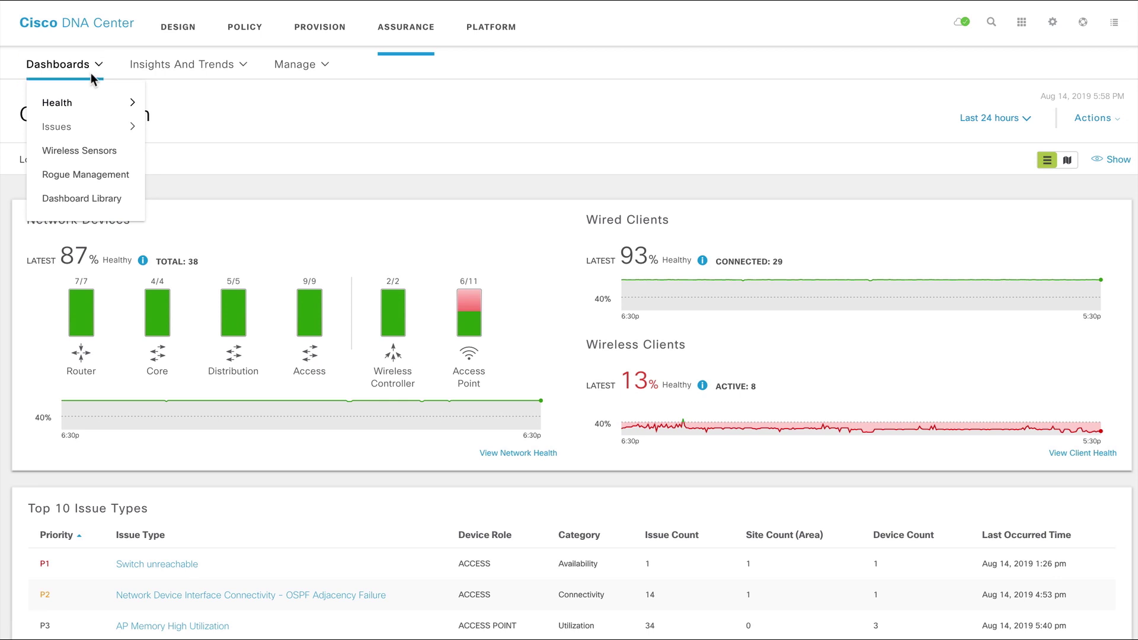
pyautogui.moveTo(86, 104)
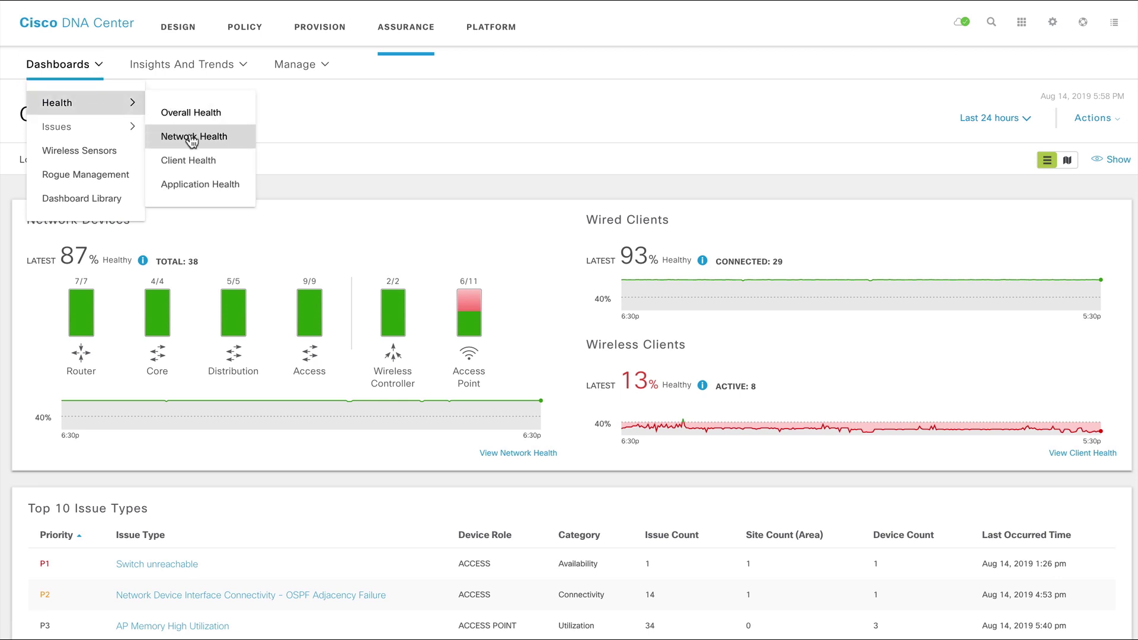
pyautogui.click(214, 169)
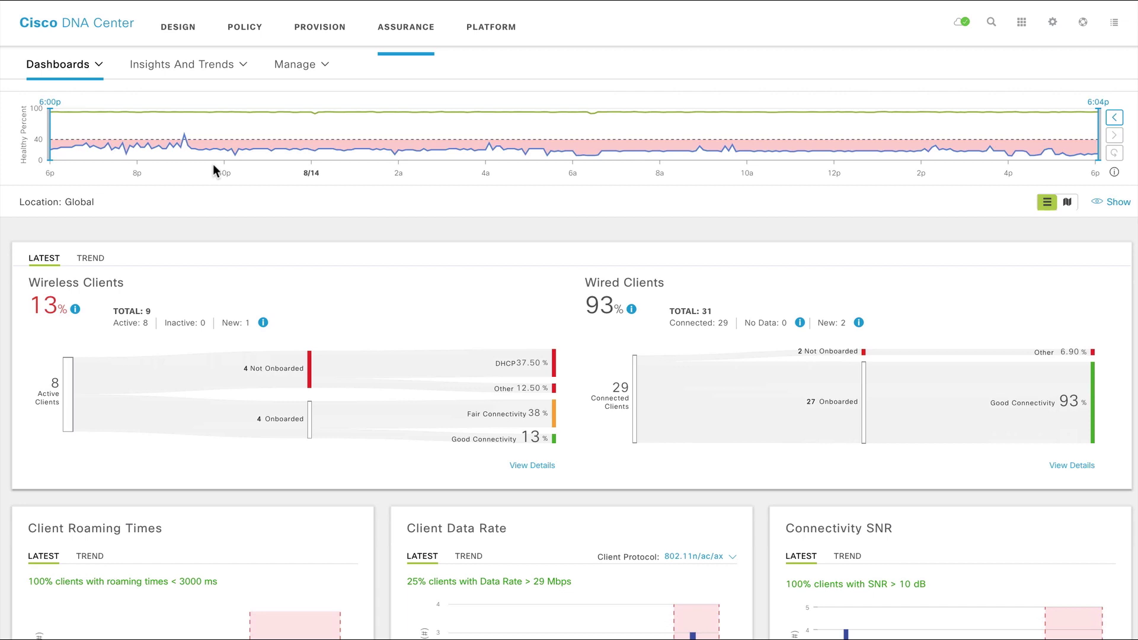
pyautogui.scroll(-5, 212, 164)
pyautogui.scroll(-5, 213, 165)
pyautogui.scroll(-3, 213, 165)
pyautogui.scroll(-2, 213, 164)
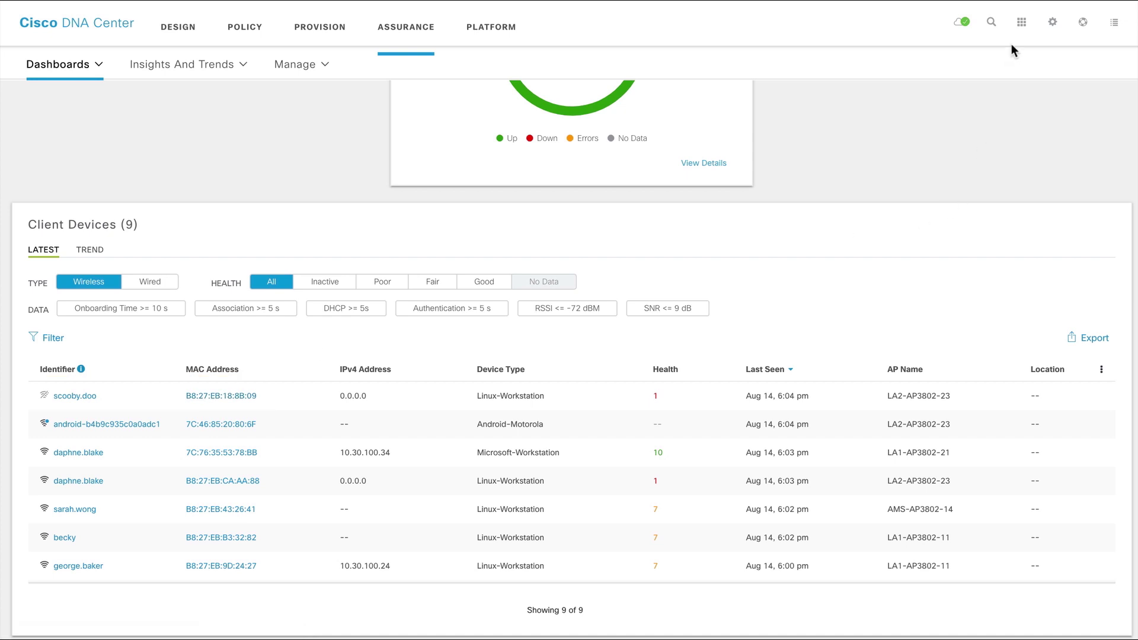
pyautogui.click(989, 25)
pyautogui.write('becky')
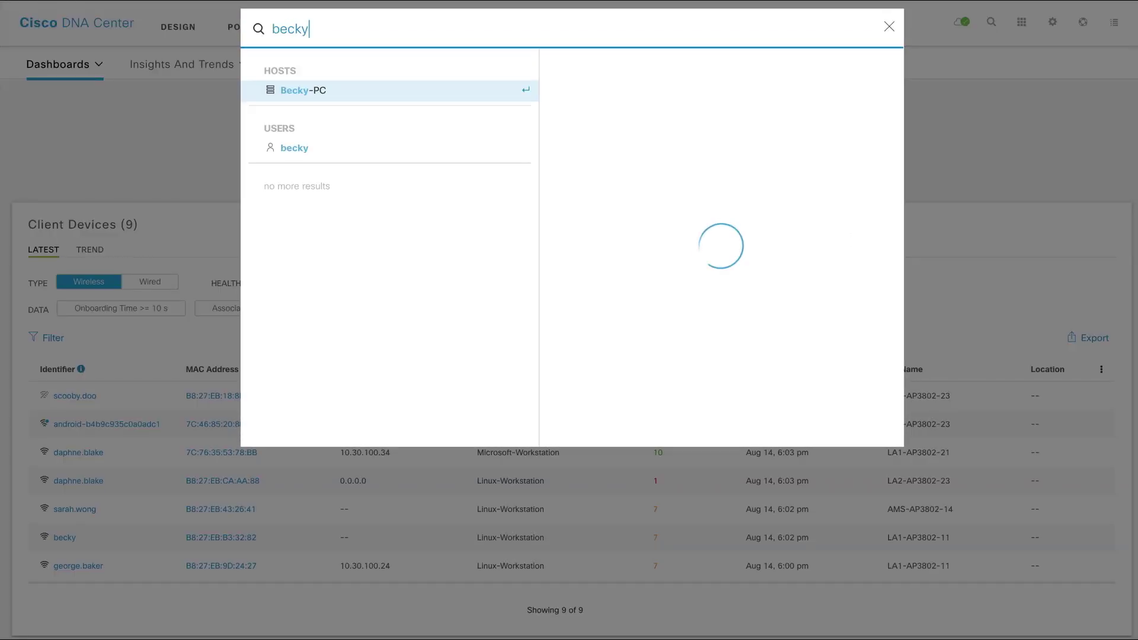
pyautogui.click(890, 29)
pyautogui.scroll(-1, 221, 453)
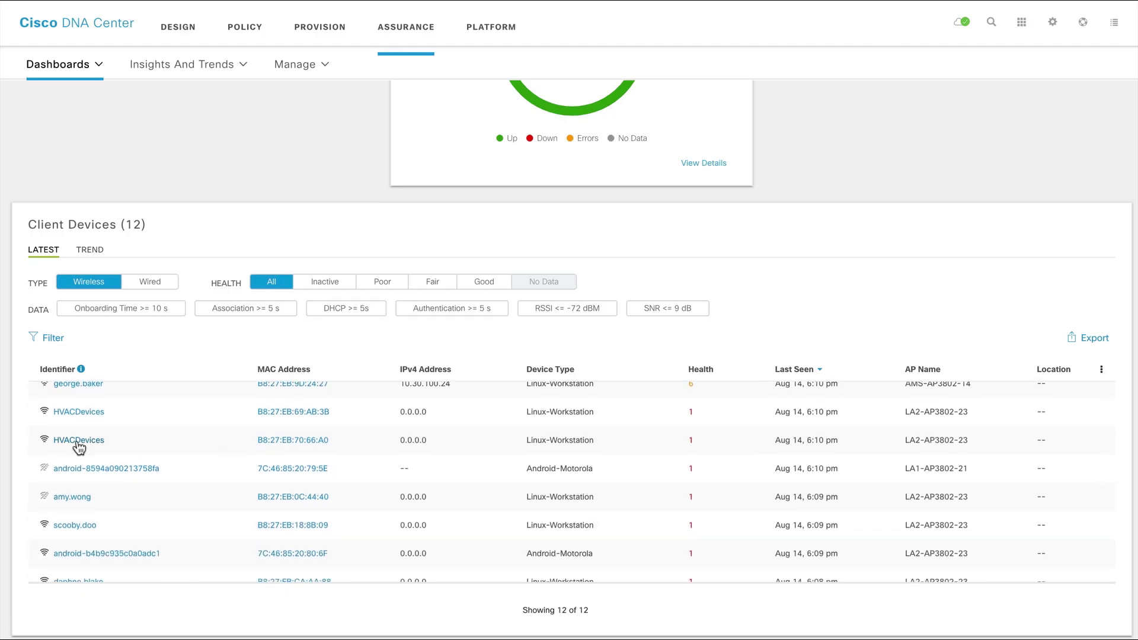
# Step: Open the Client 360 page for HVACDevices from the Client Devices table
pyautogui.click(76, 438)
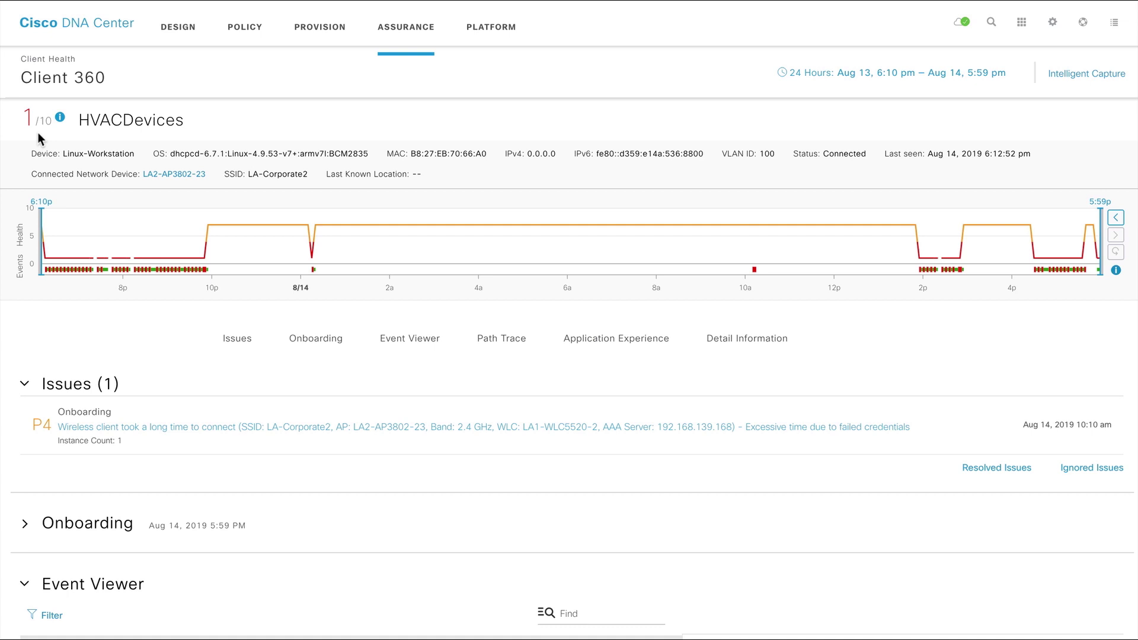
pyautogui.click(819, 82)
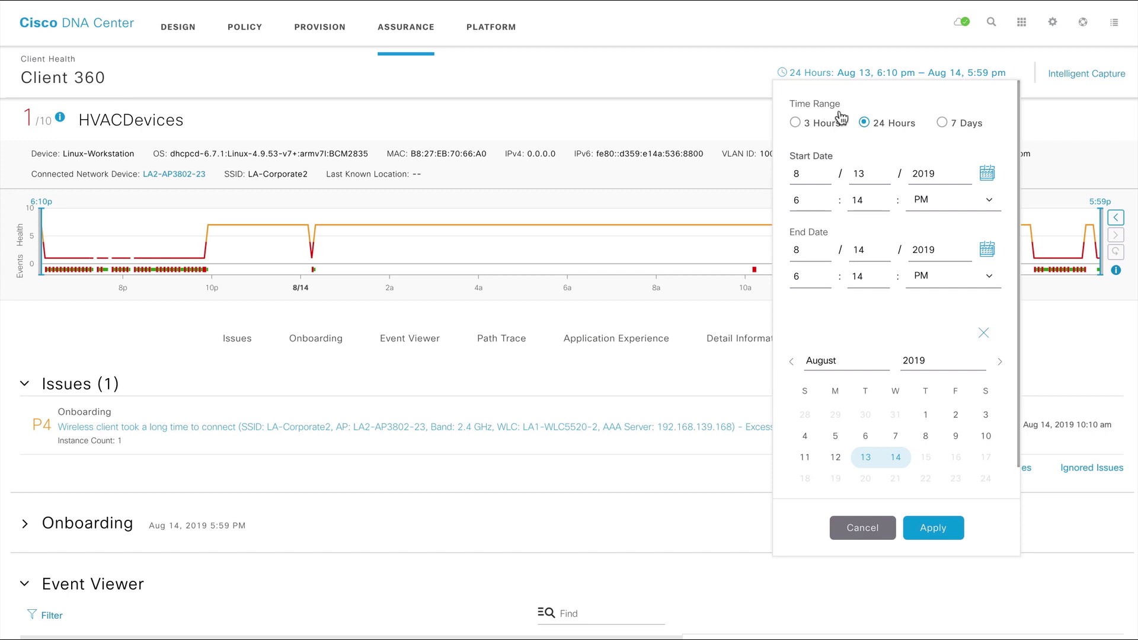
pyautogui.scroll(-1, 952, 132)
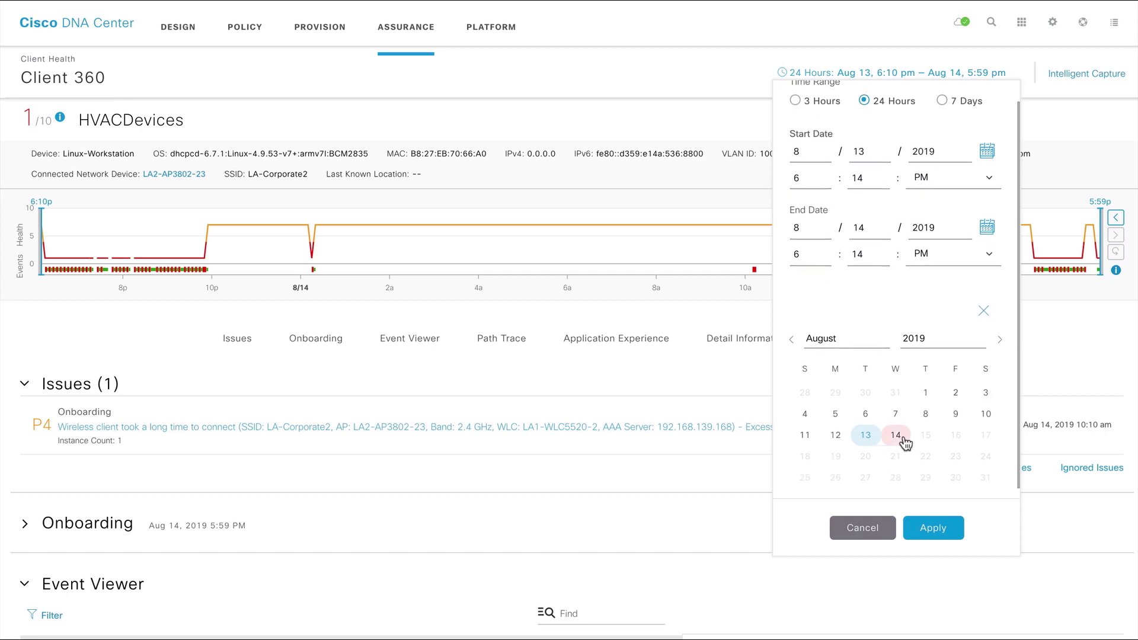
pyautogui.scroll(1, 934, 481)
pyautogui.click(863, 527)
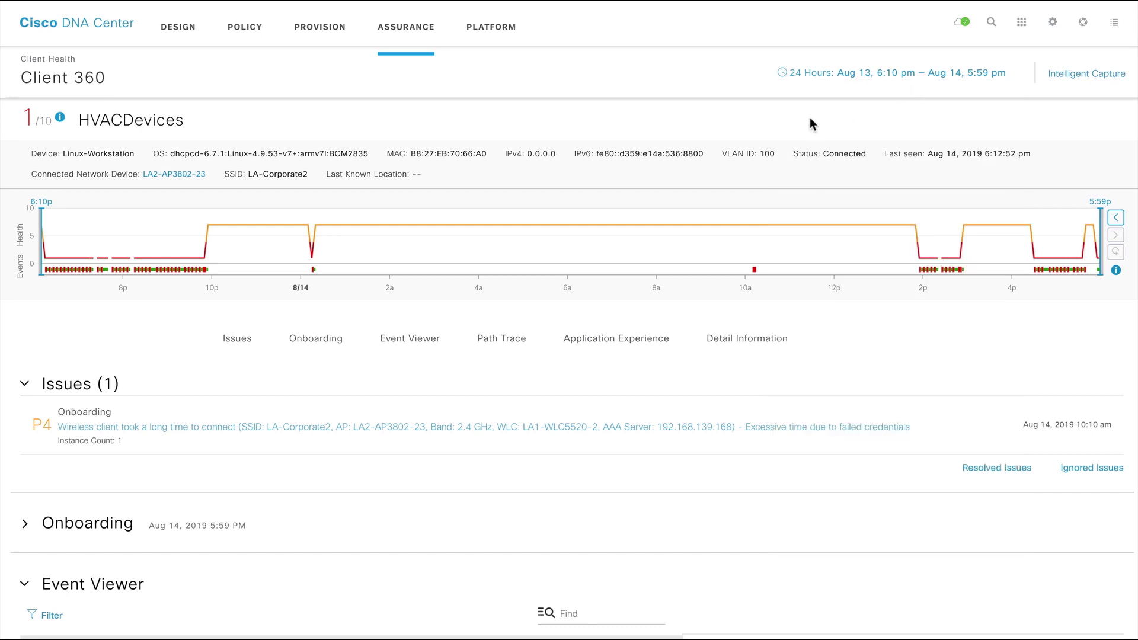
pyautogui.moveTo(483, 245)
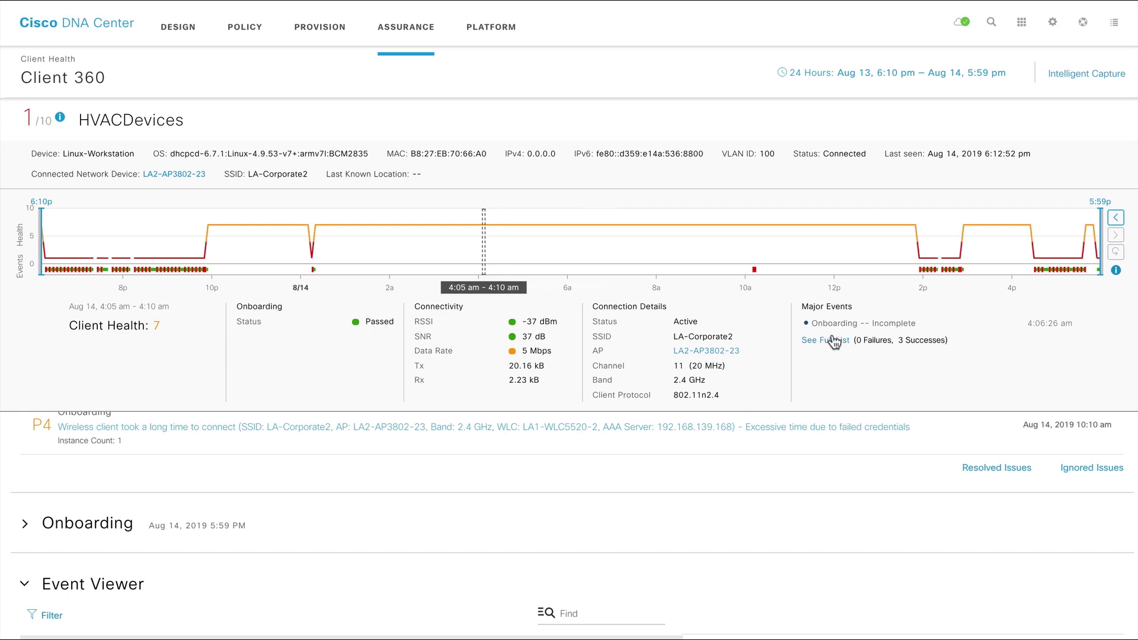
pyautogui.scroll(-3, 1109, 311)
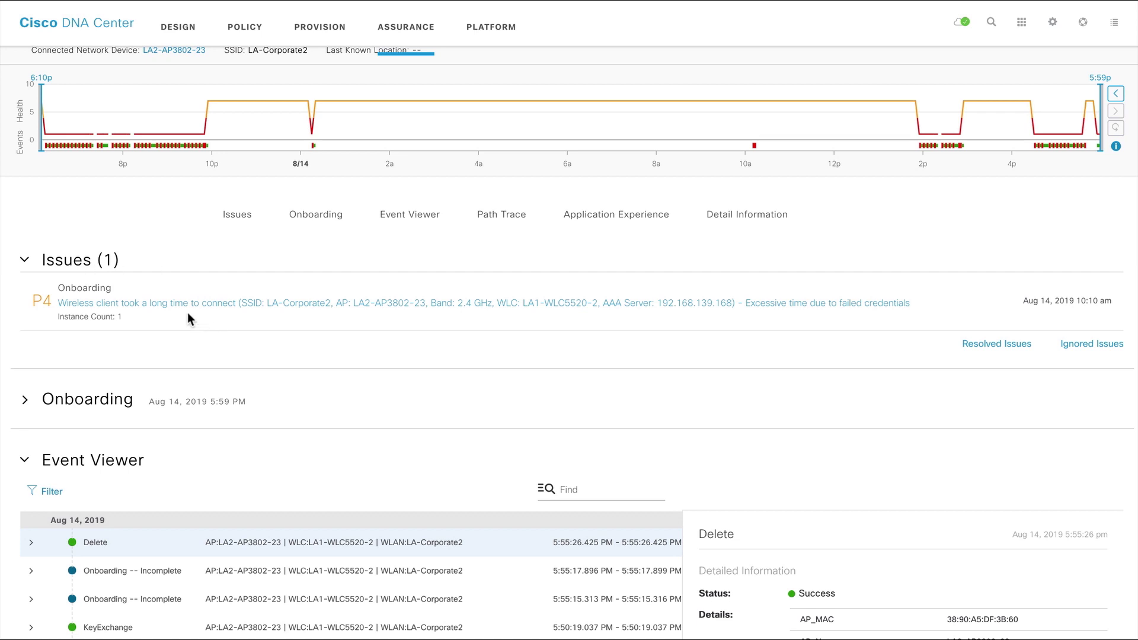
pyautogui.click(269, 310)
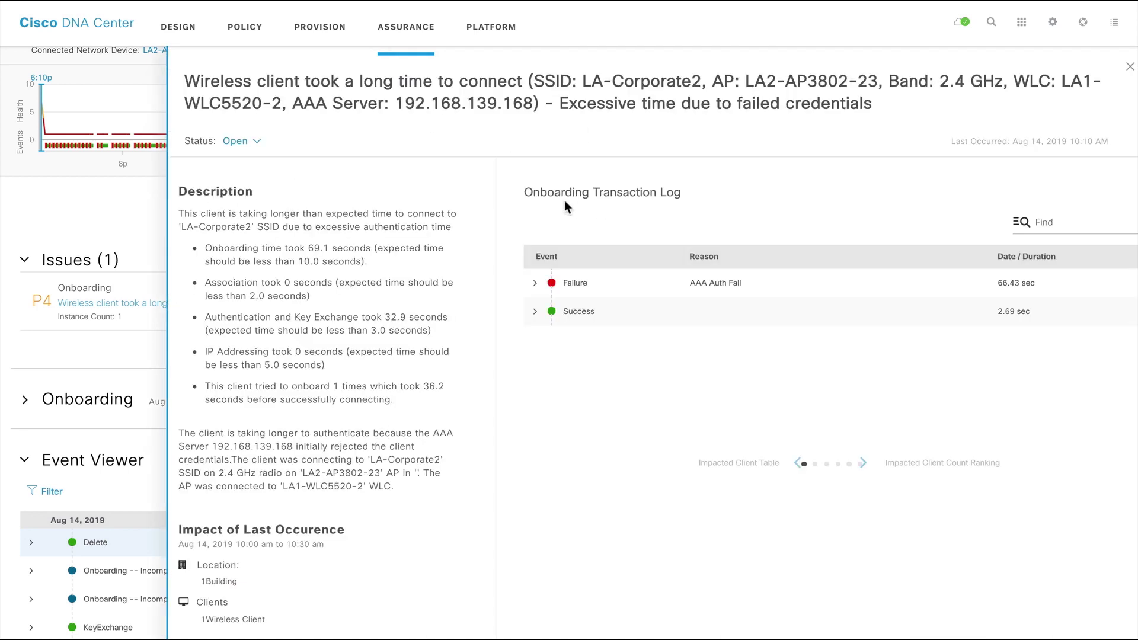
pyautogui.scroll(-2, 639, 197)
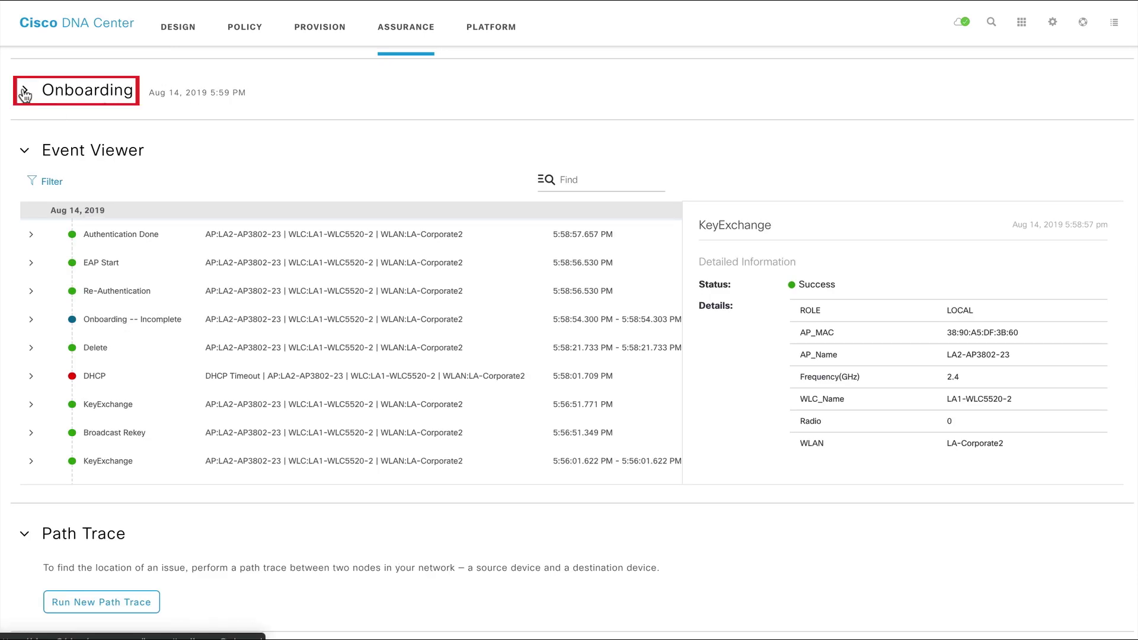
# Step: Expand the onboarding path and open Device 360 for access point LA2-AP3802-23
pyautogui.click(25, 91)
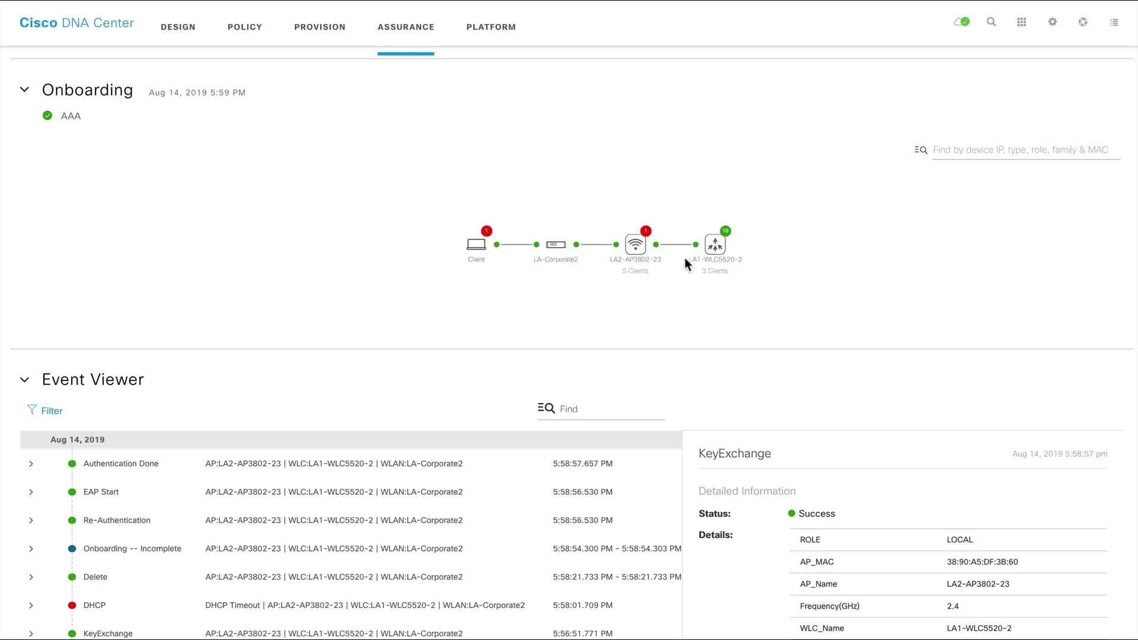
pyautogui.click(638, 247)
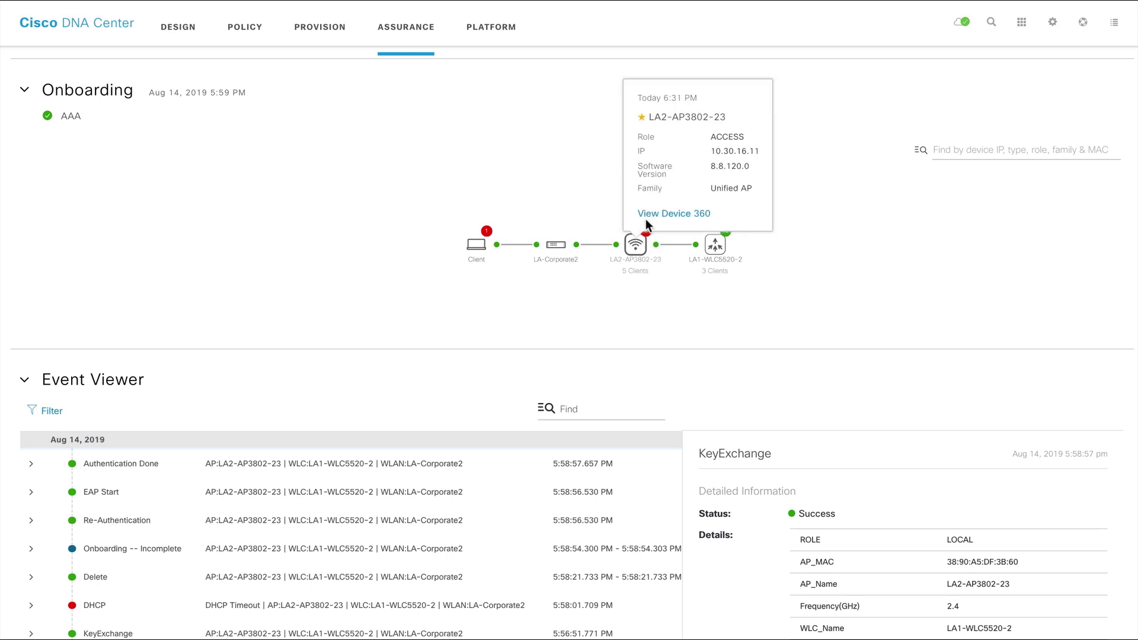
pyautogui.click(647, 218)
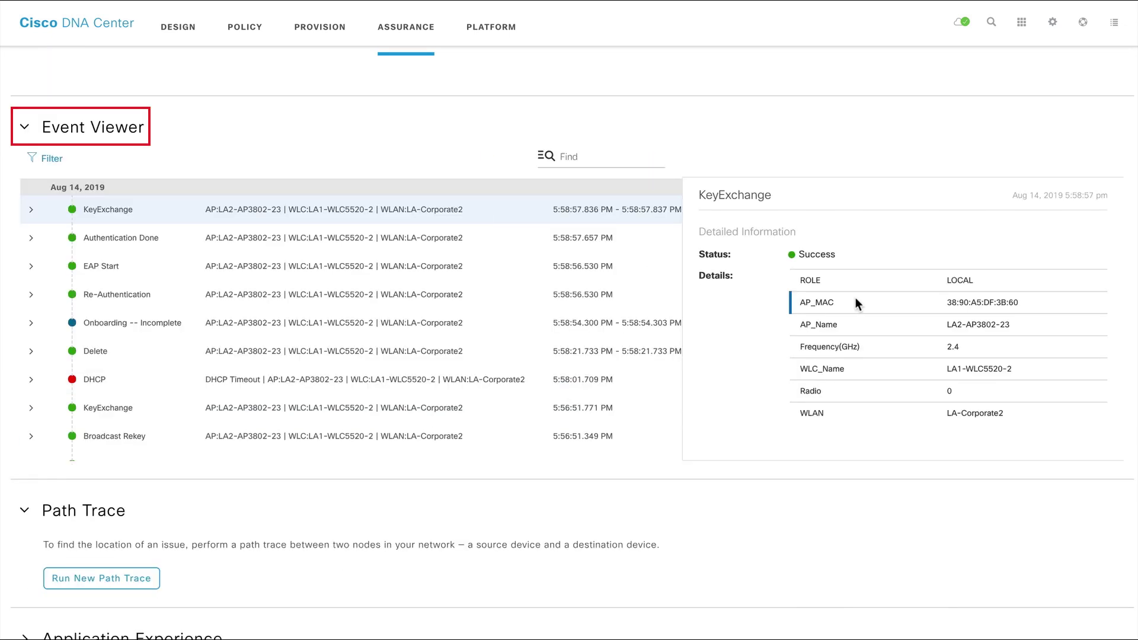
# Step: Review the incomplete-onboarding and DHCP timeout events, then start a new path trace
pyautogui.click(164, 327)
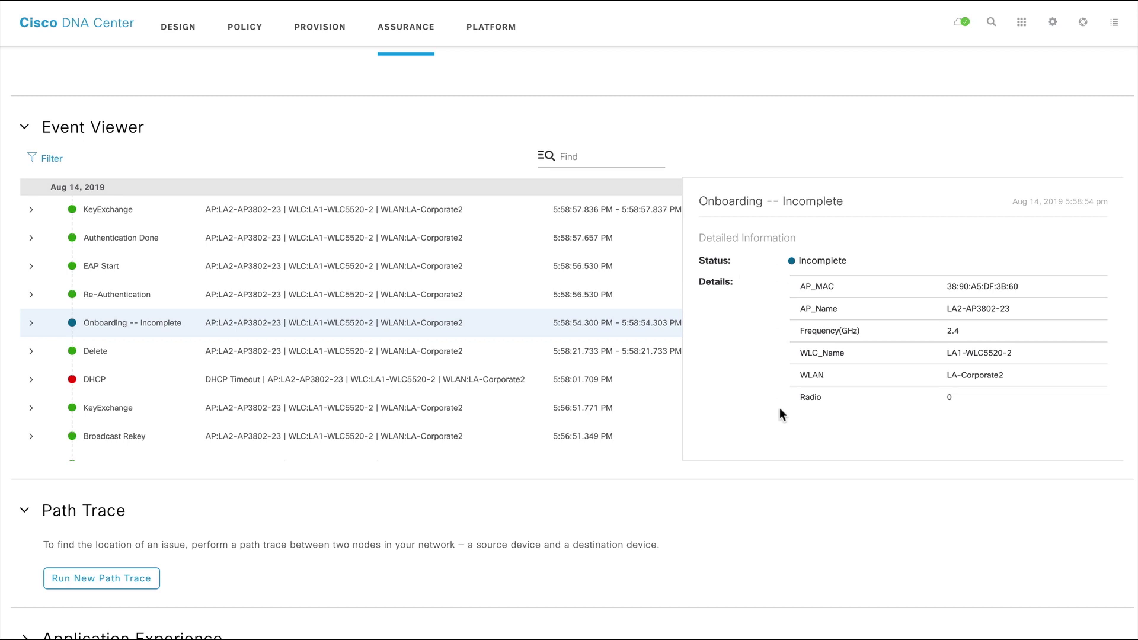
pyautogui.click(102, 381)
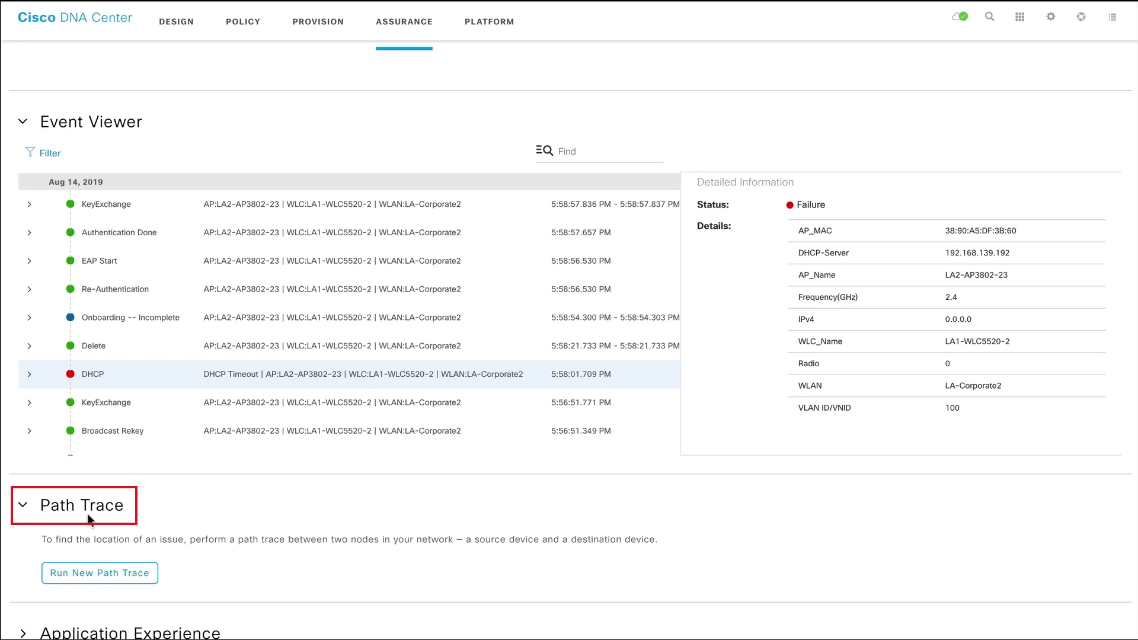
pyautogui.click(109, 577)
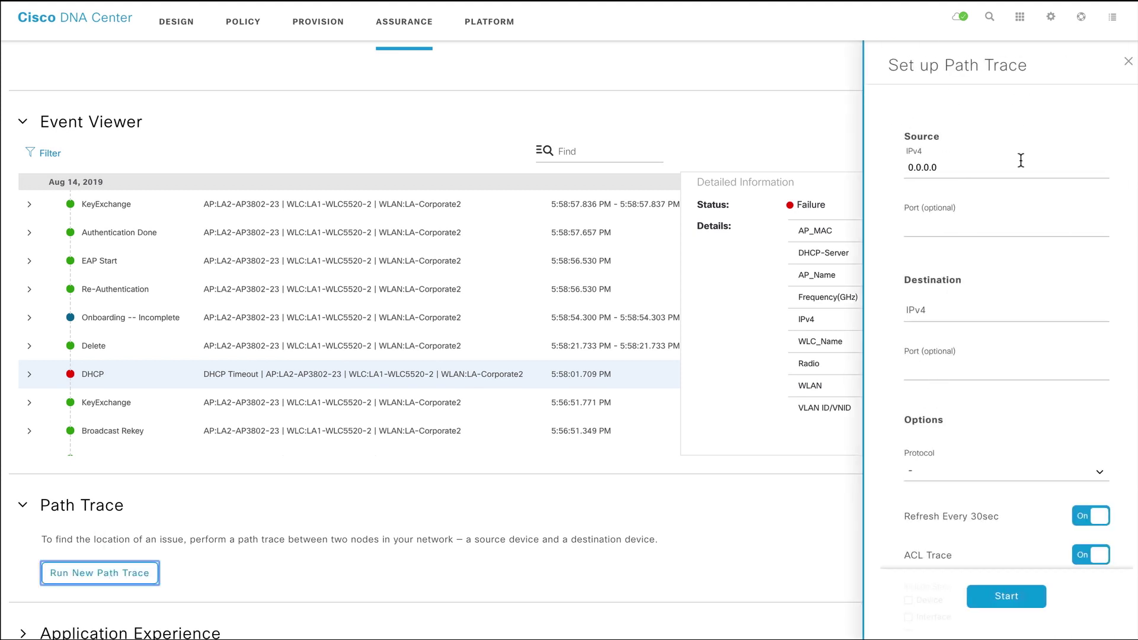
pyautogui.scroll(-1, 1021, 160)
pyautogui.scroll(-1, 1021, 160)
pyautogui.click(1009, 597)
pyautogui.scroll(-3, 531, 575)
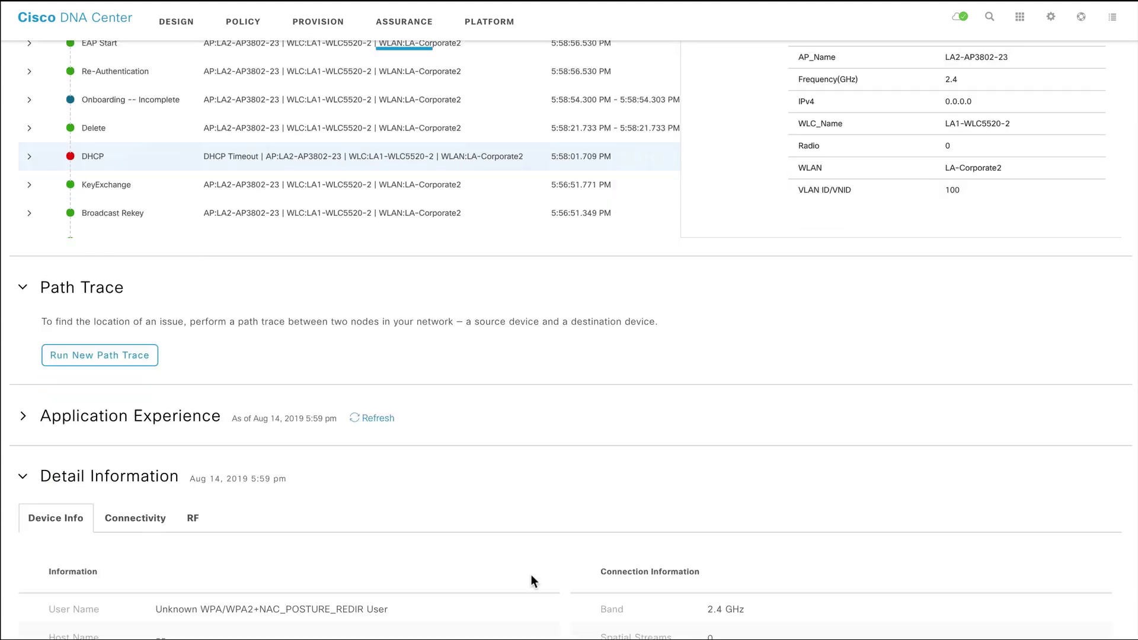
# Step: Browse the Business Irrelevant, Default and Business Relevant app lists, then open ssh's charts
pyautogui.click(79, 411)
pyautogui.scroll(-2, 55, 442)
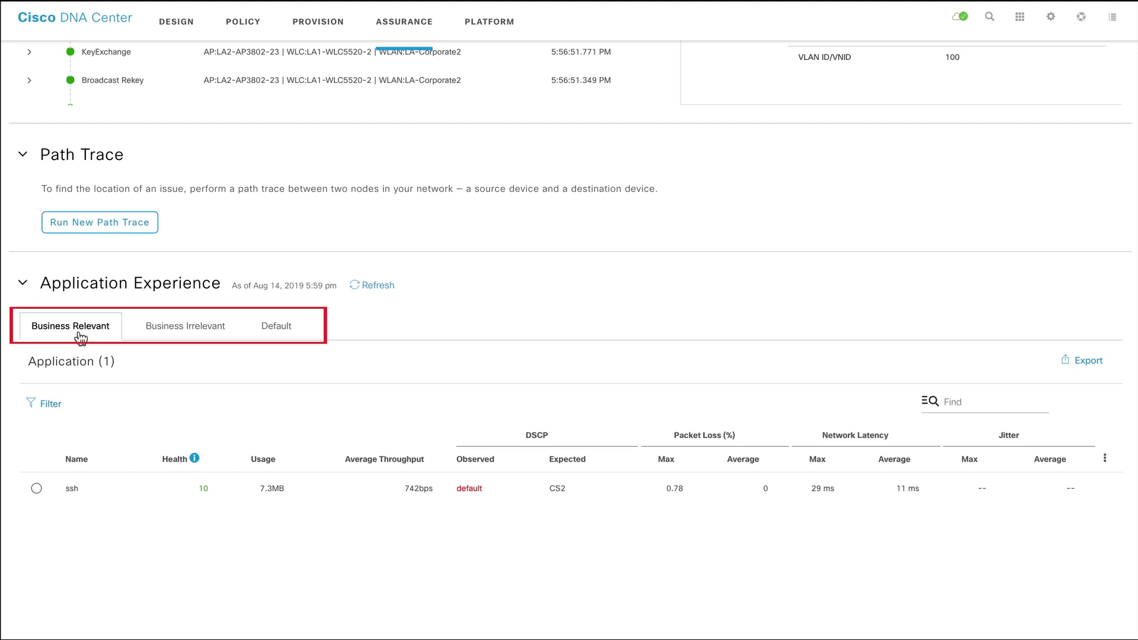
pyautogui.click(178, 335)
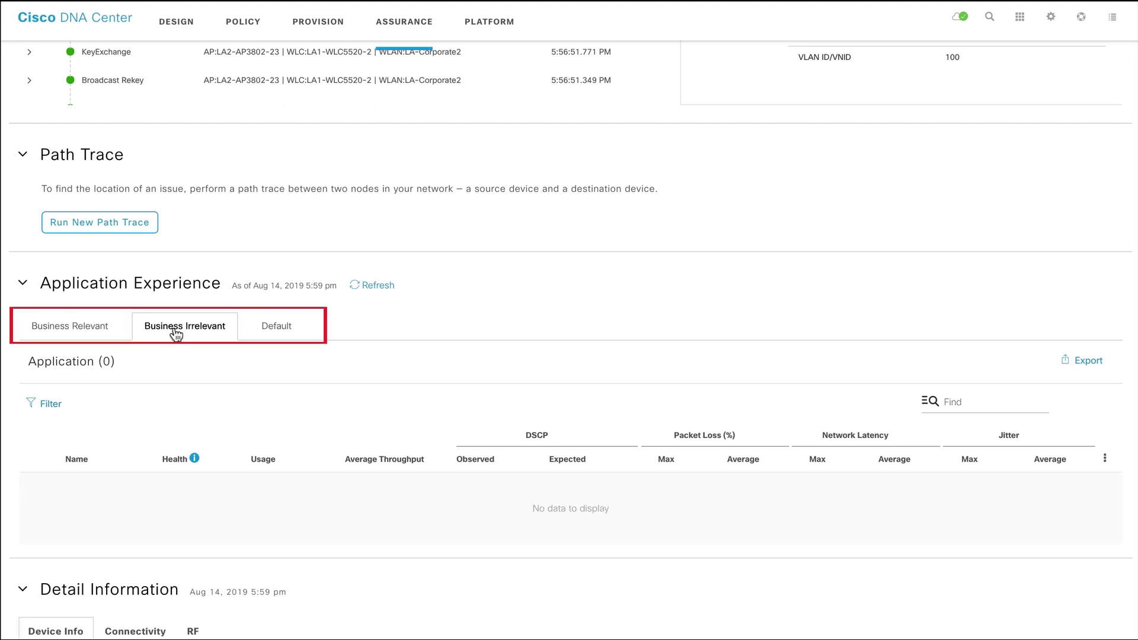
pyautogui.click(281, 333)
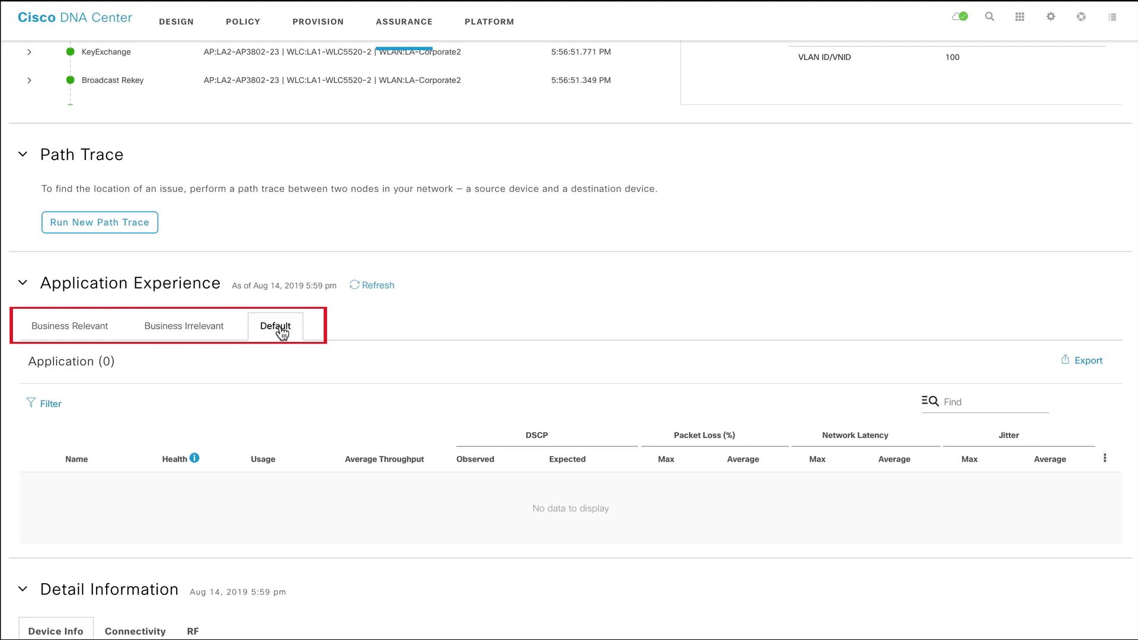
pyautogui.click(81, 326)
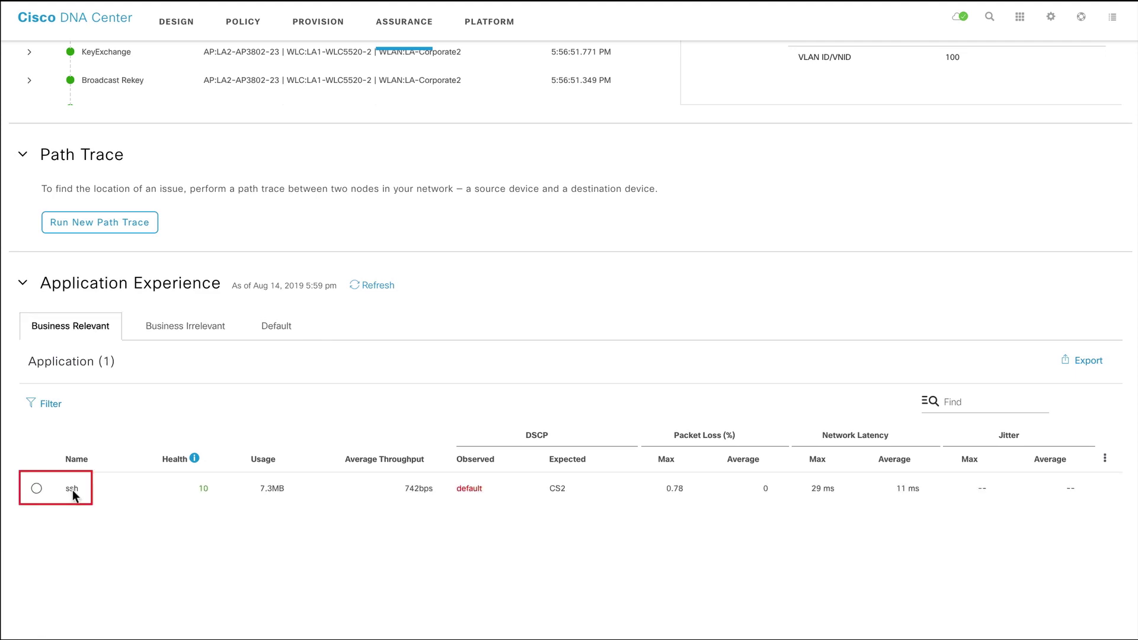
pyautogui.click(38, 488)
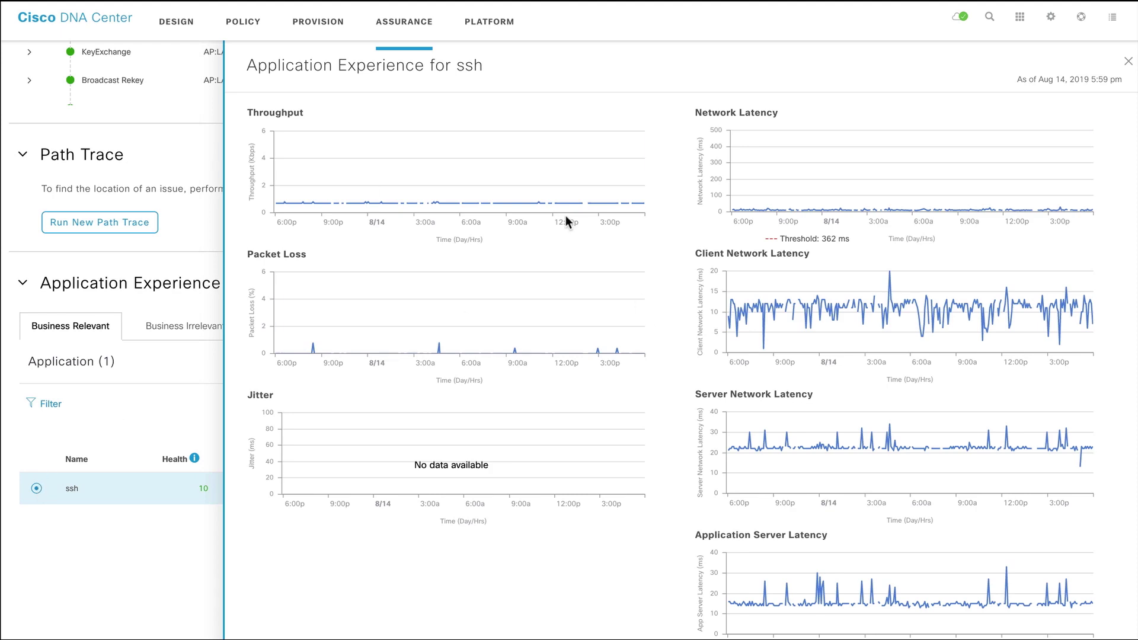
# Step: Close the ssh charts and view HVACDevices' Connectivity charts, then its RF charts
pyautogui.click(1128, 61)
pyautogui.scroll(-3, 1092, 106)
pyautogui.scroll(-4, 1091, 106)
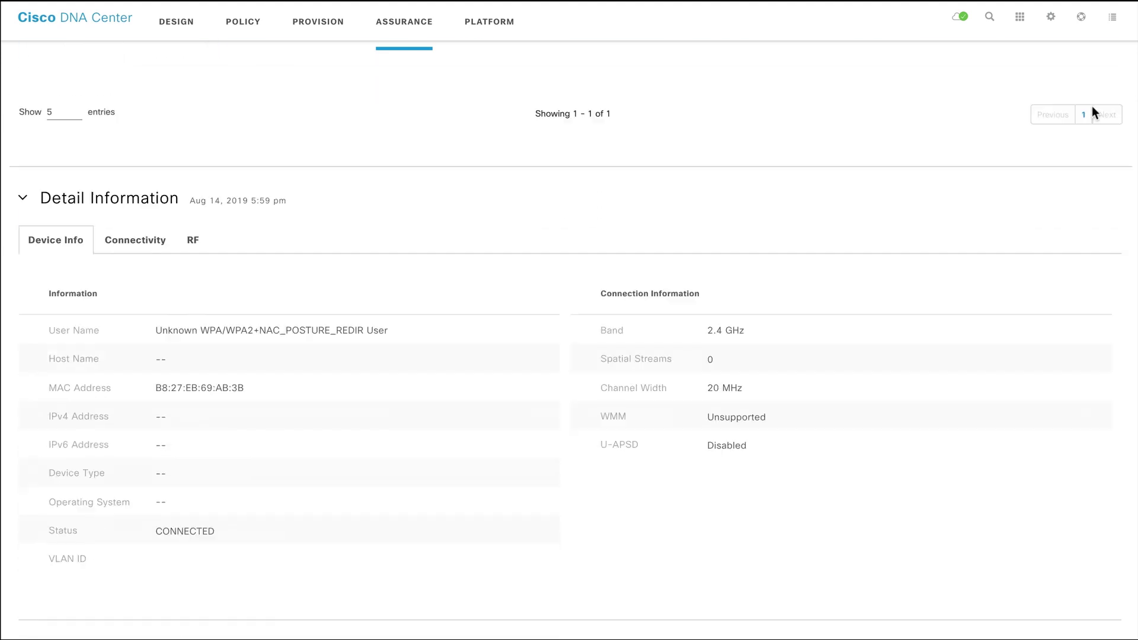
pyautogui.scroll(-1, 1092, 107)
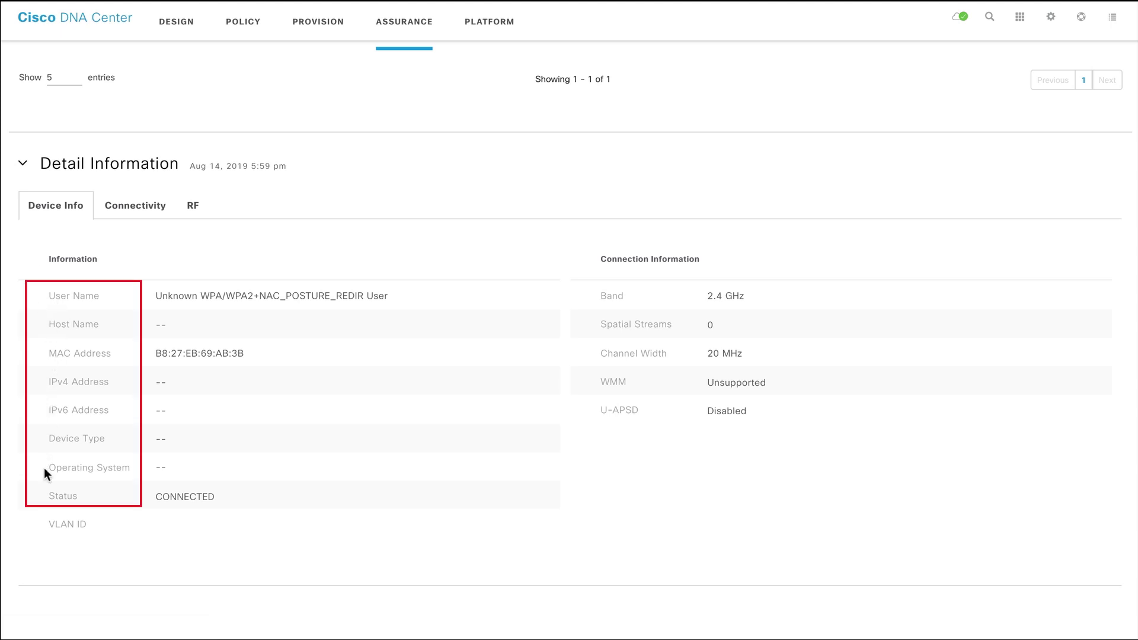
pyautogui.click(130, 208)
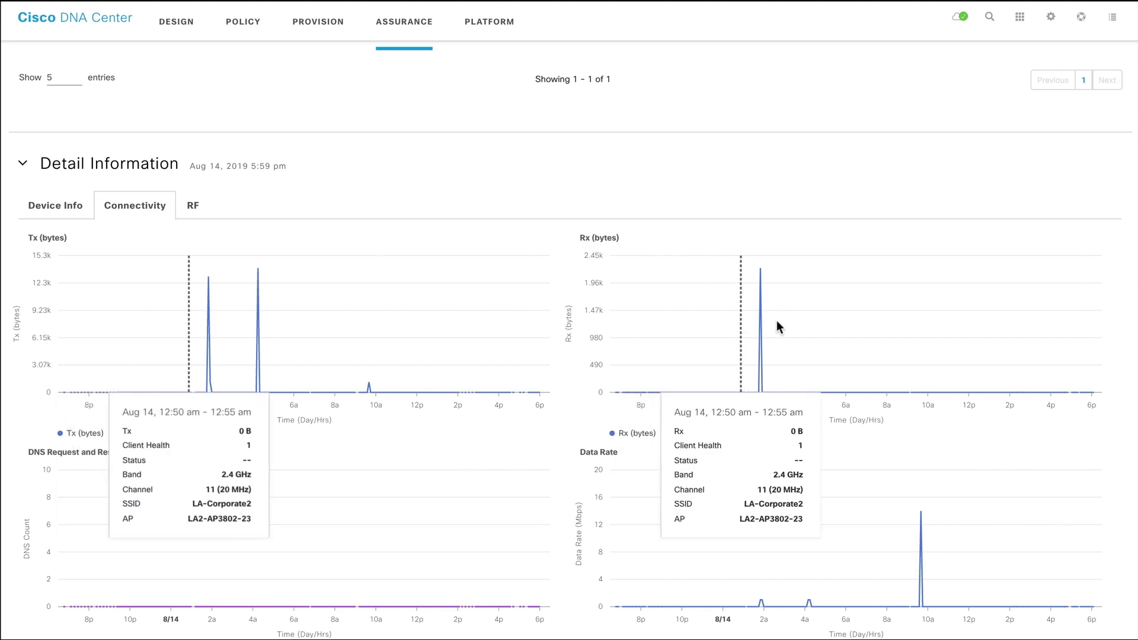
pyautogui.scroll(-1, 215, 227)
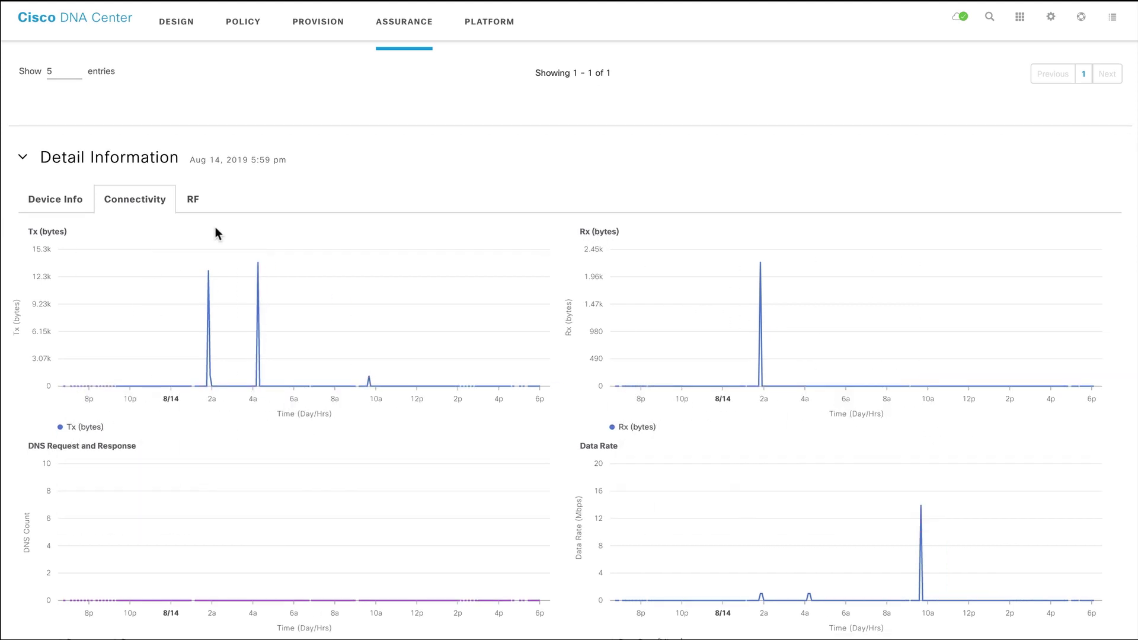
pyautogui.click(194, 201)
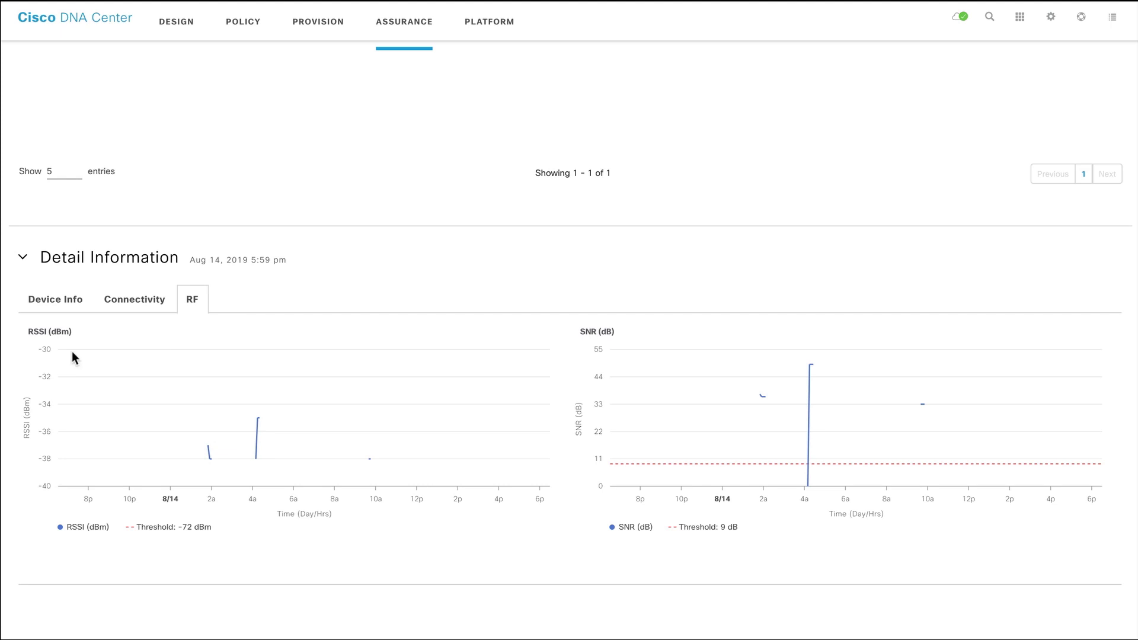